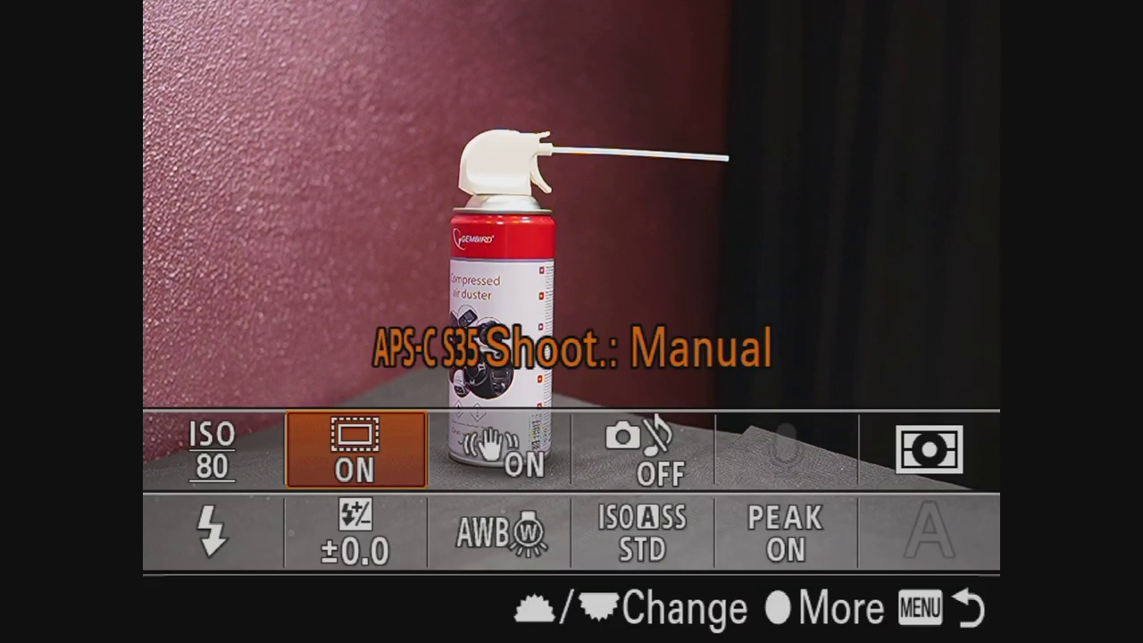
Open the peaking display setting in the camera's function menu
key("Right")
key("Right")
key("Right")
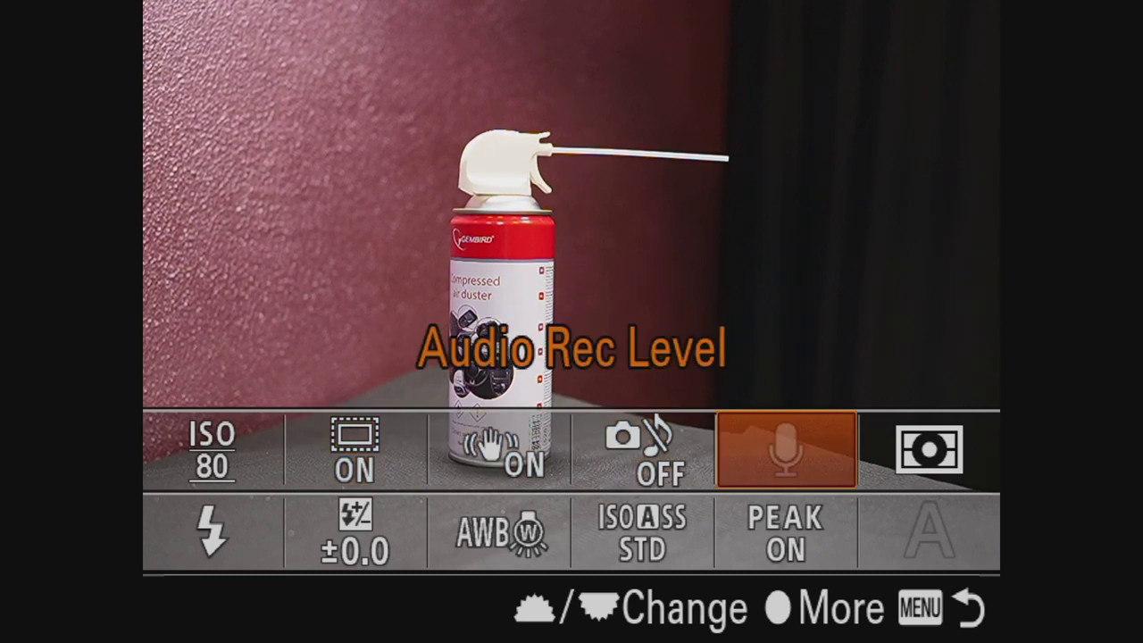
key("Down")
key("Return")
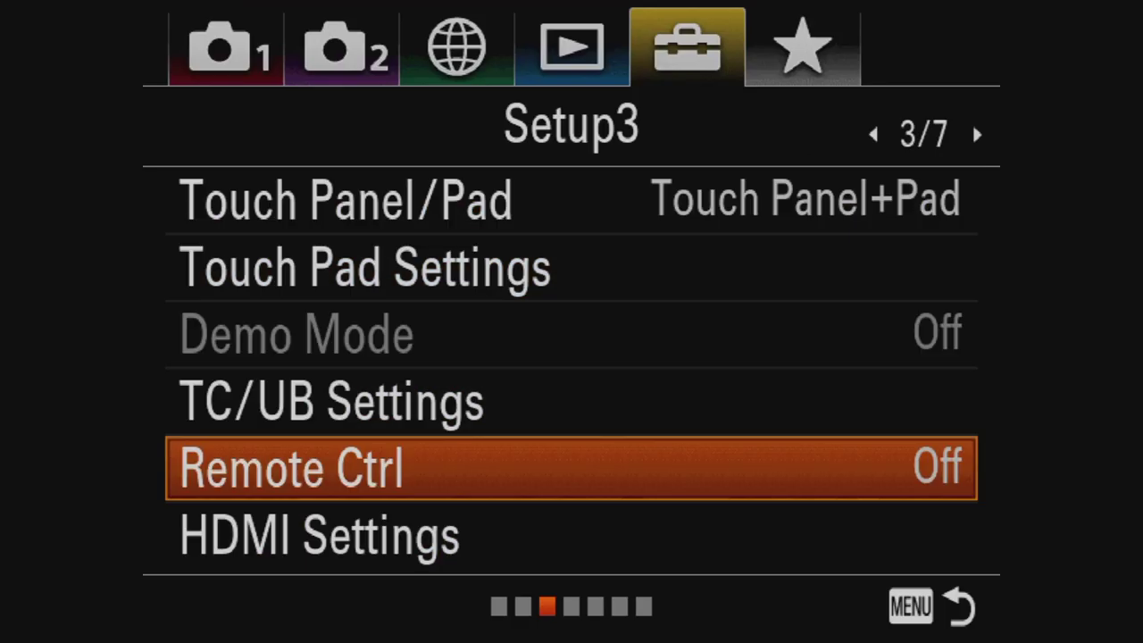
Go to the Focus Assist page of the Camera Settings 1 group
key("Down")
key("Down")
key("Left")
key("Left")
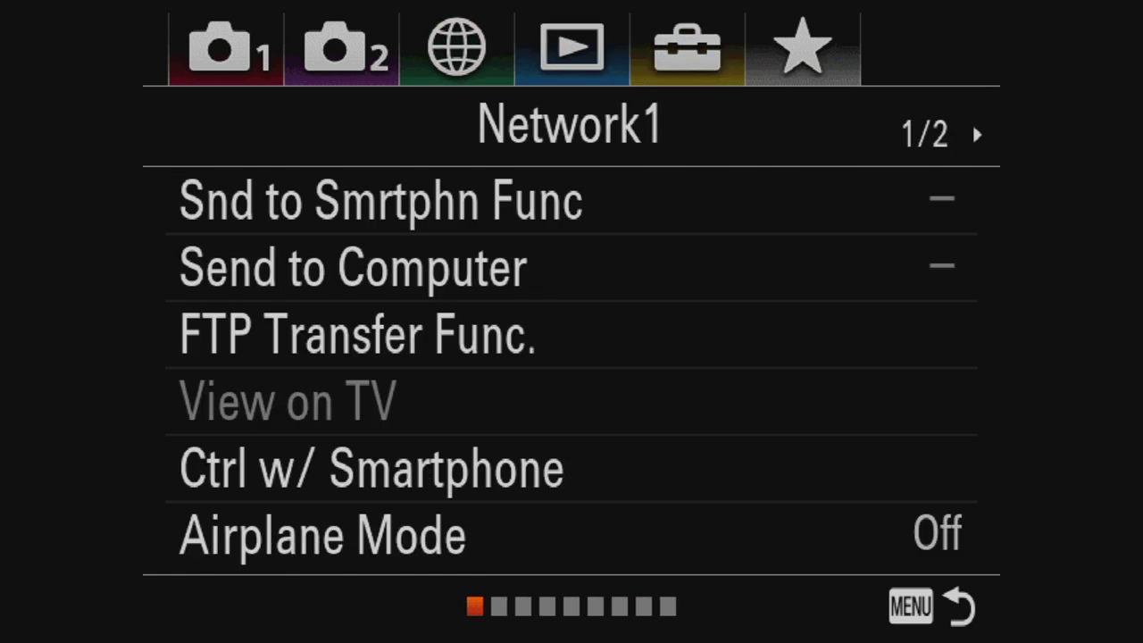
key("Left")
key("Left")
key("Left")
key("Right")
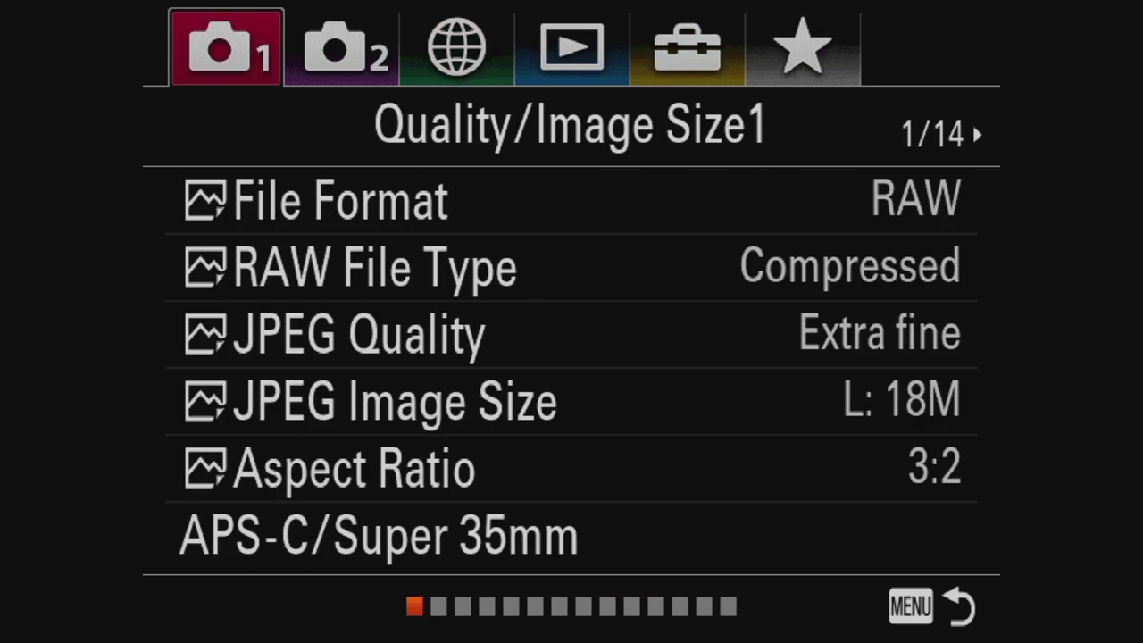
key("Down")
key("Right")
key("Right")
key("Right")
key("Right")
key("Right")
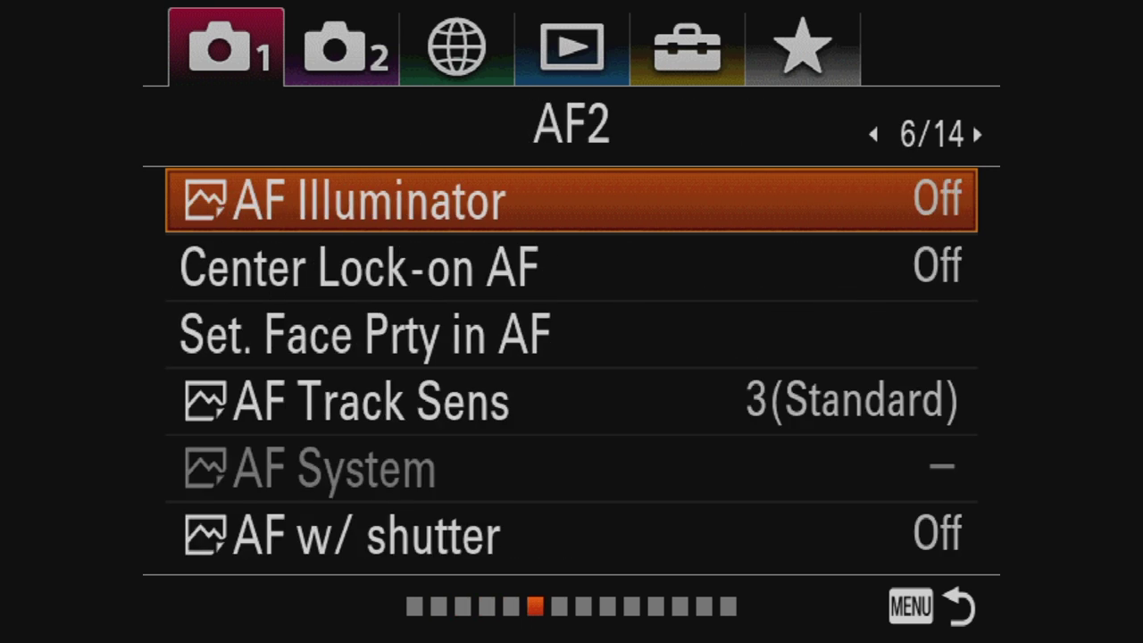
key("Right")
key("Right")
key("Right")
key("Right")
key("Right")
key("Right")
key("Right")
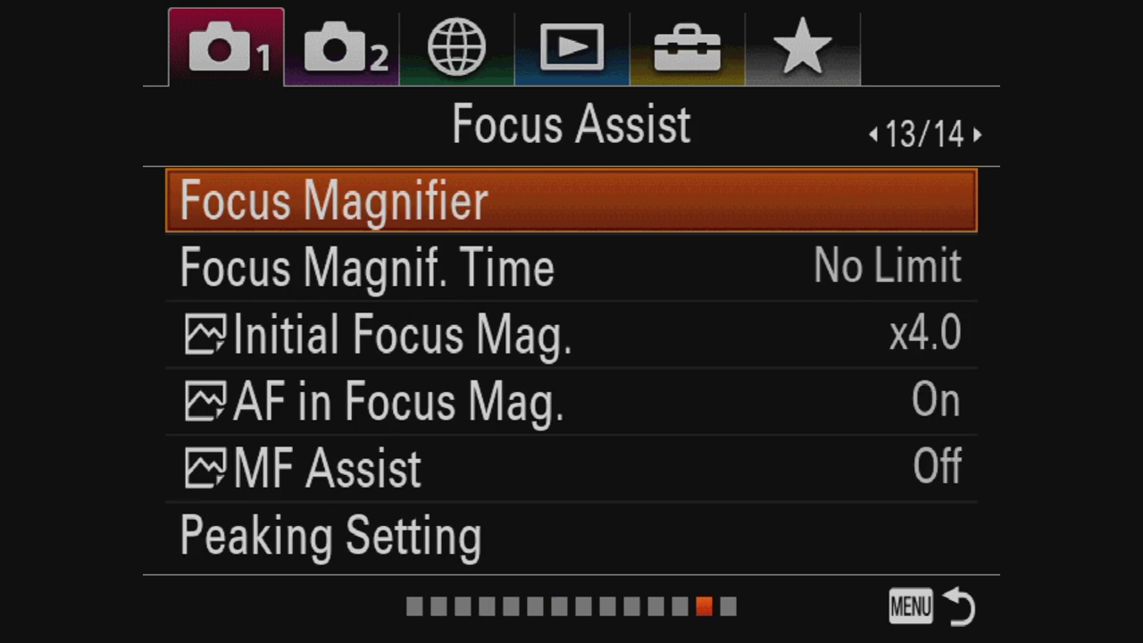
Browse the Focus Magnif. Time durations and select No Limit
key("Down")
key("Up")
key("Down")
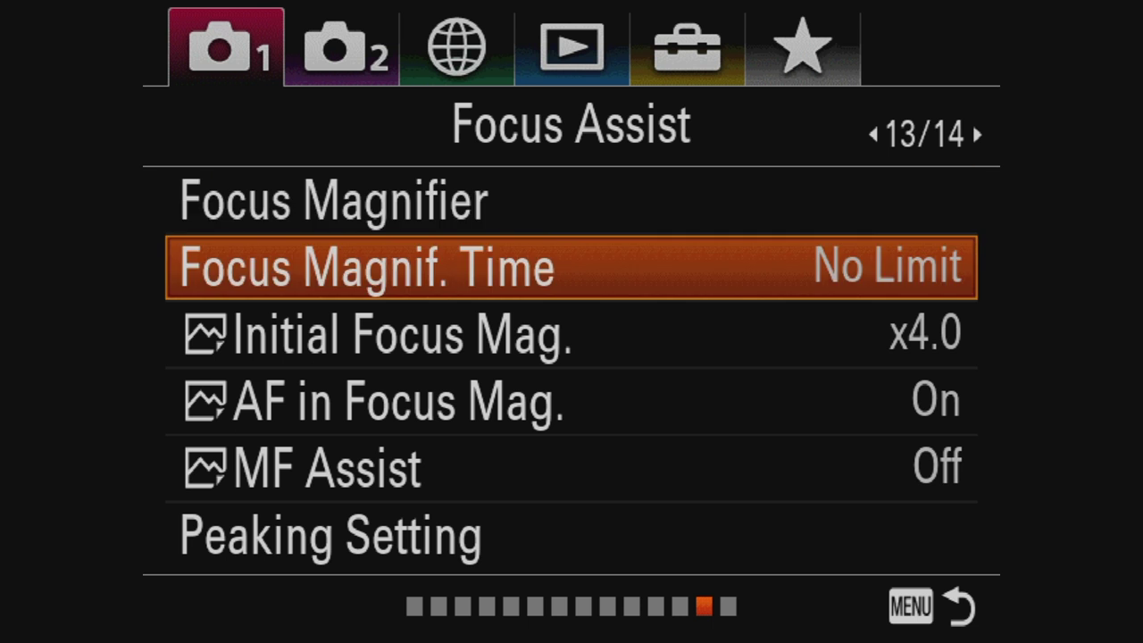
key("Return")
key("Up")
key("Up")
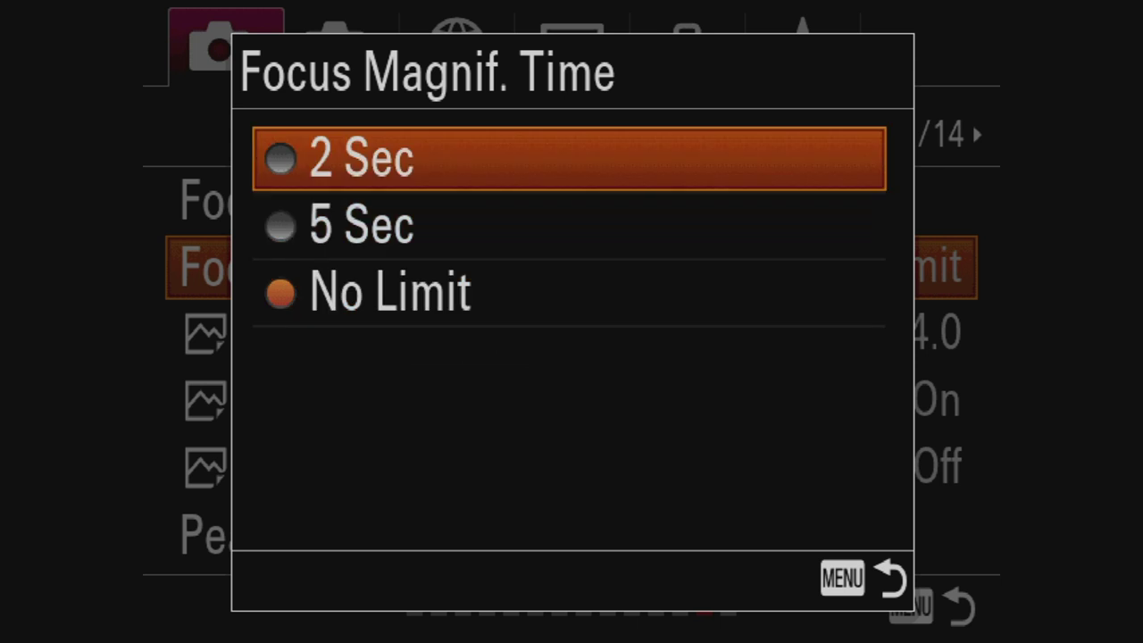
key("Down")
key("Down")
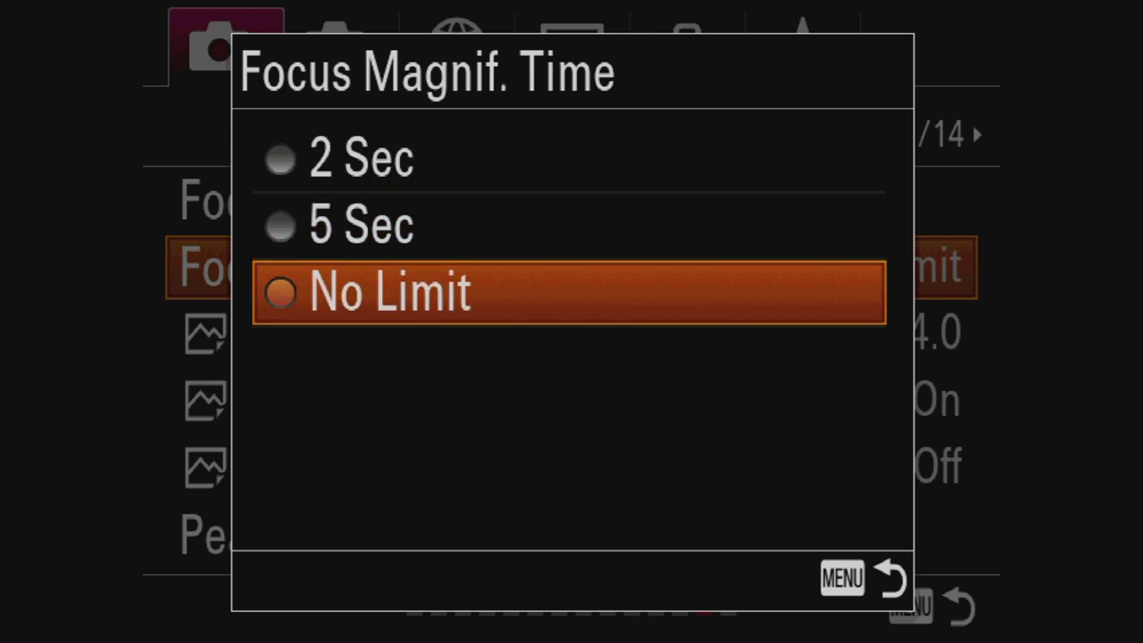
key("Down")
key("Up")
key("Return")
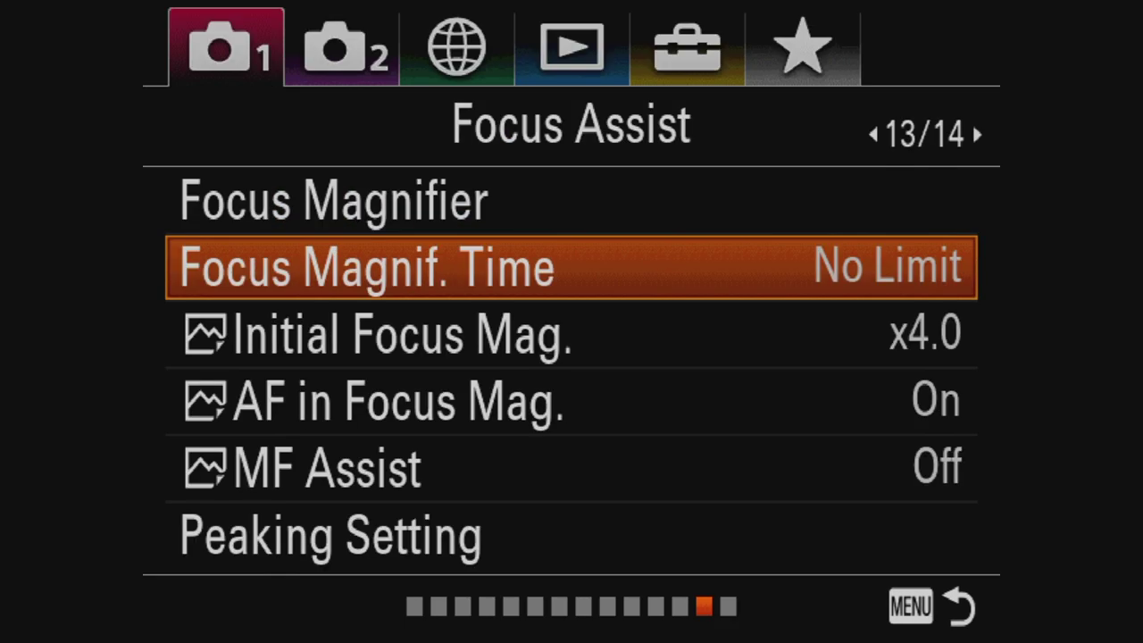
Set Initial Focus Mag. to x1.0
key("Down")
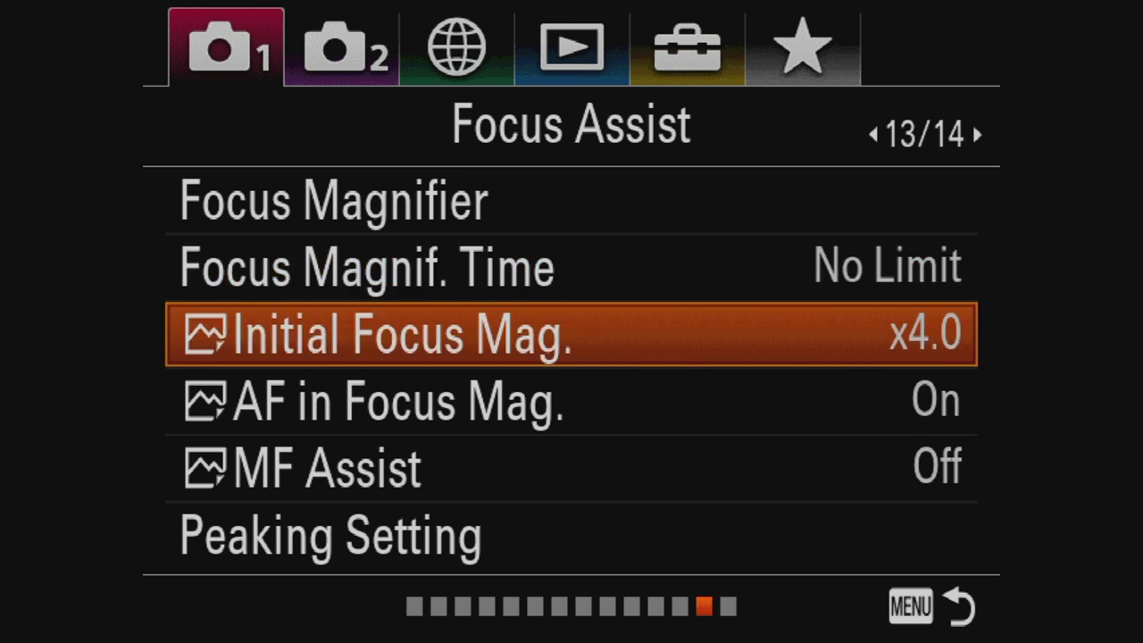
key("Return")
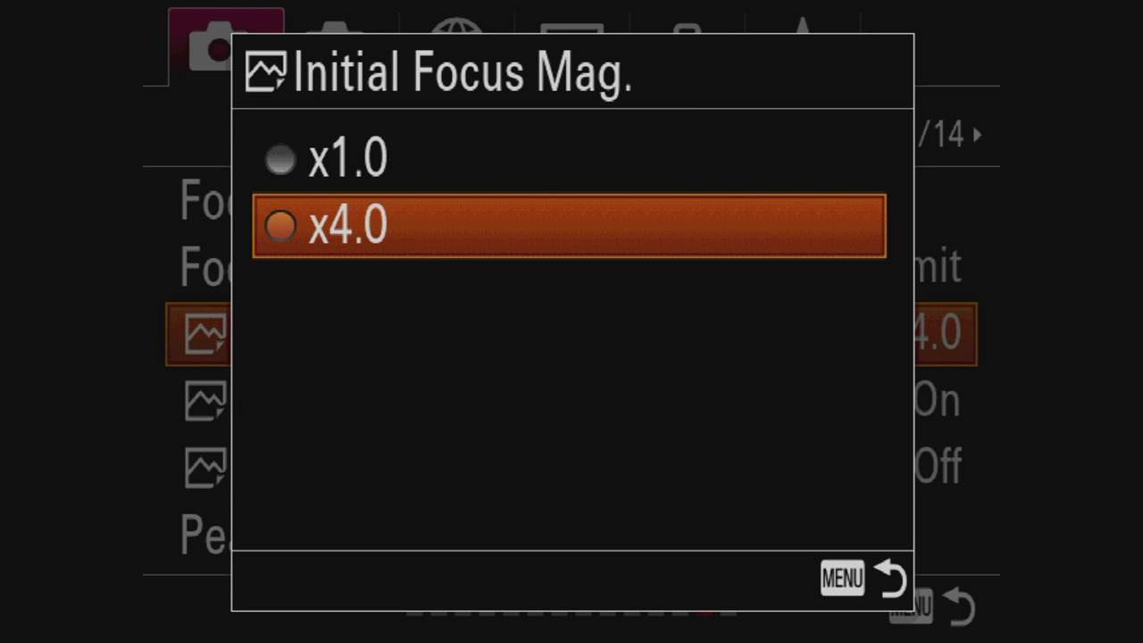
key("Up")
key("Down")
key("Up")
key("Down")
key("Up")
key("Return")
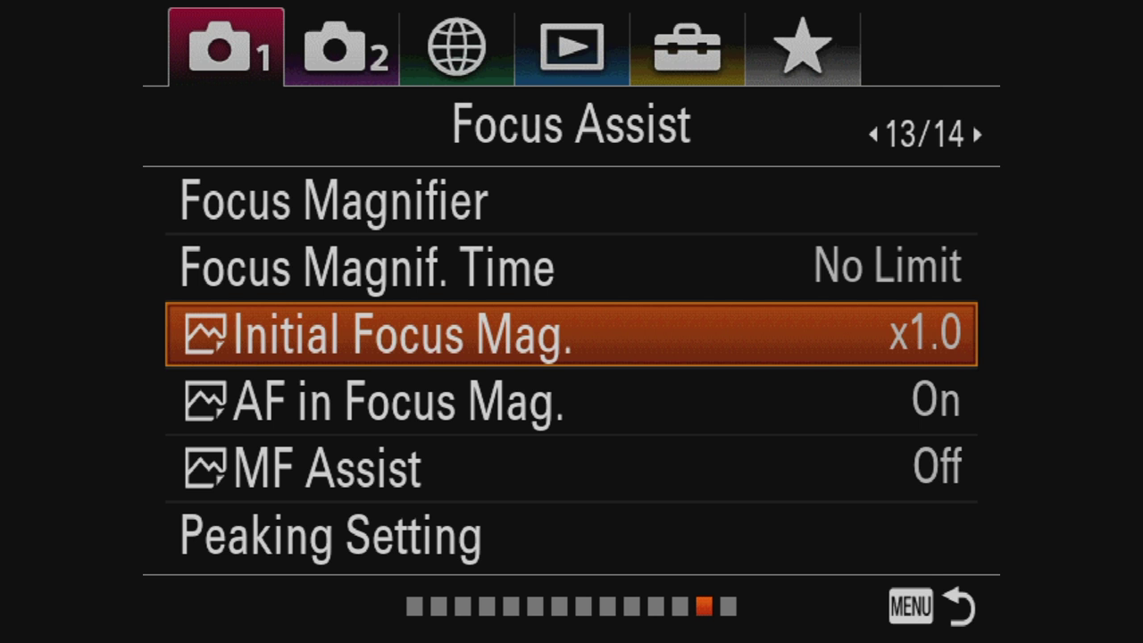
Set Initial Focus Mag. back to x4.0
key("Return")
key("Down")
key("Return")
key("Up")
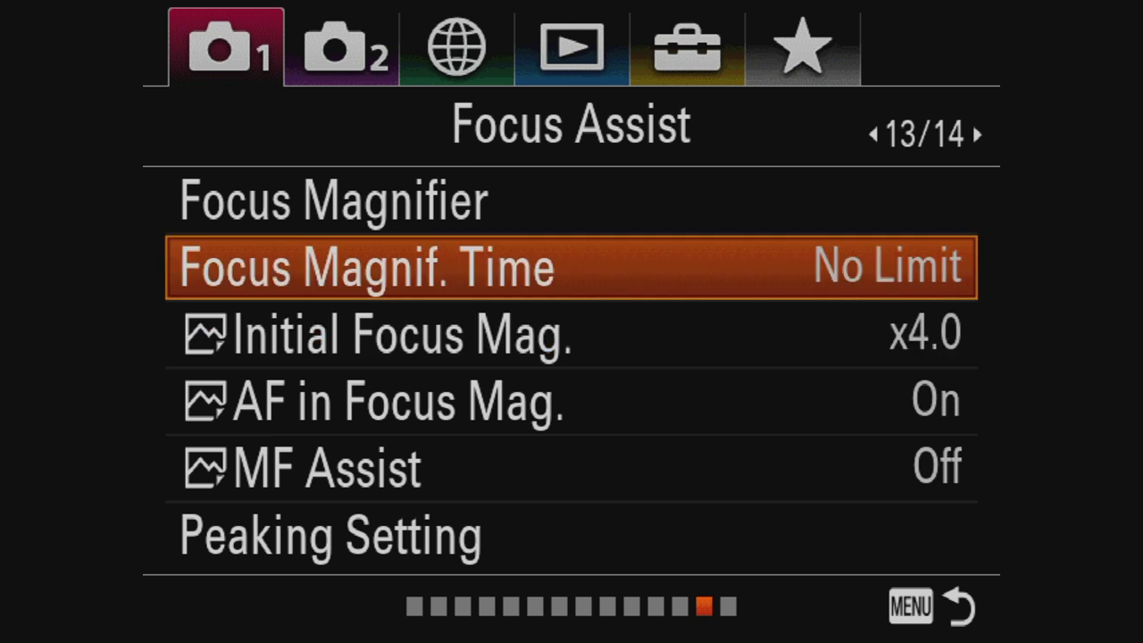
Switch the Initial Focus Mag. setting to x1.0 again
key("Down")
key("Return")
key("Up")
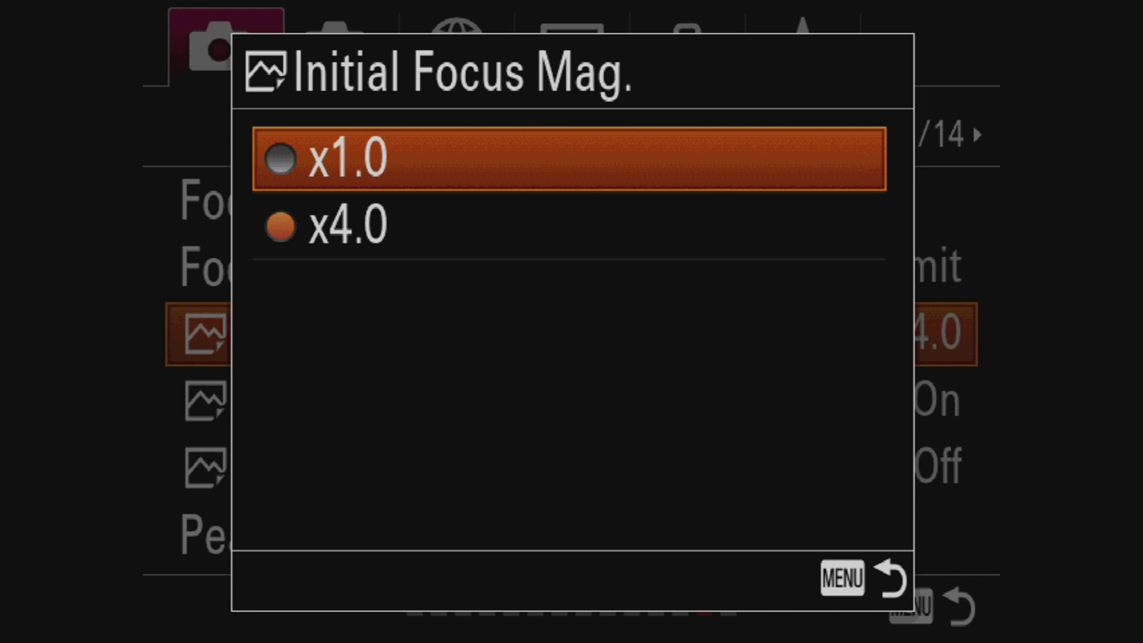
key("Return")
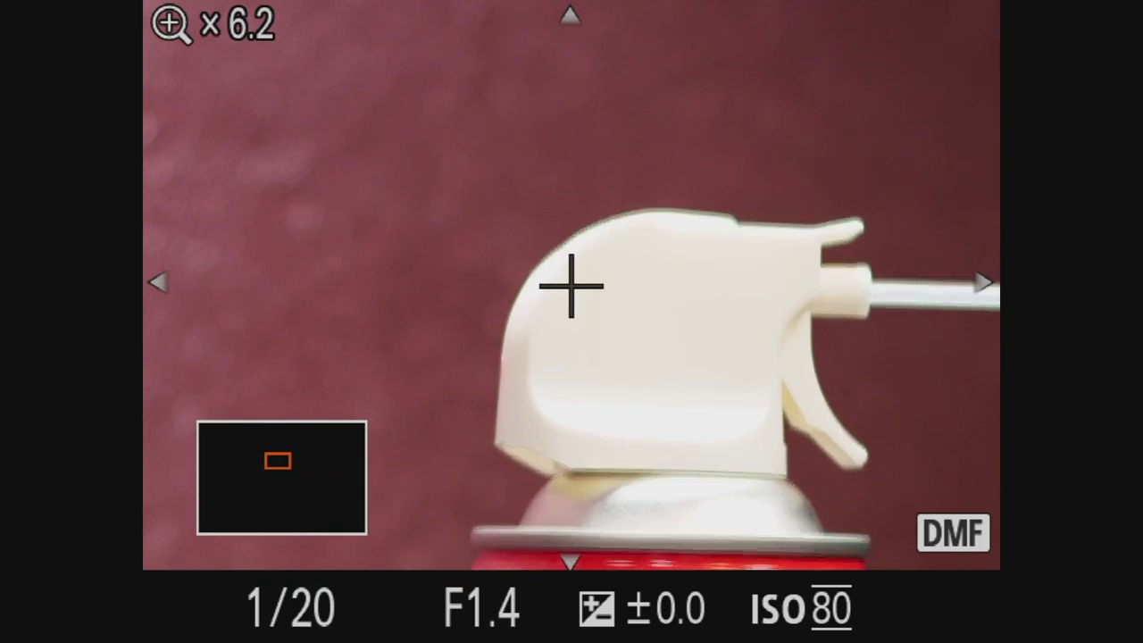
Return to the camera settings, set Initial Focus Mag. to x6.2 and highlight MF Assist
key("m")
key("Return")
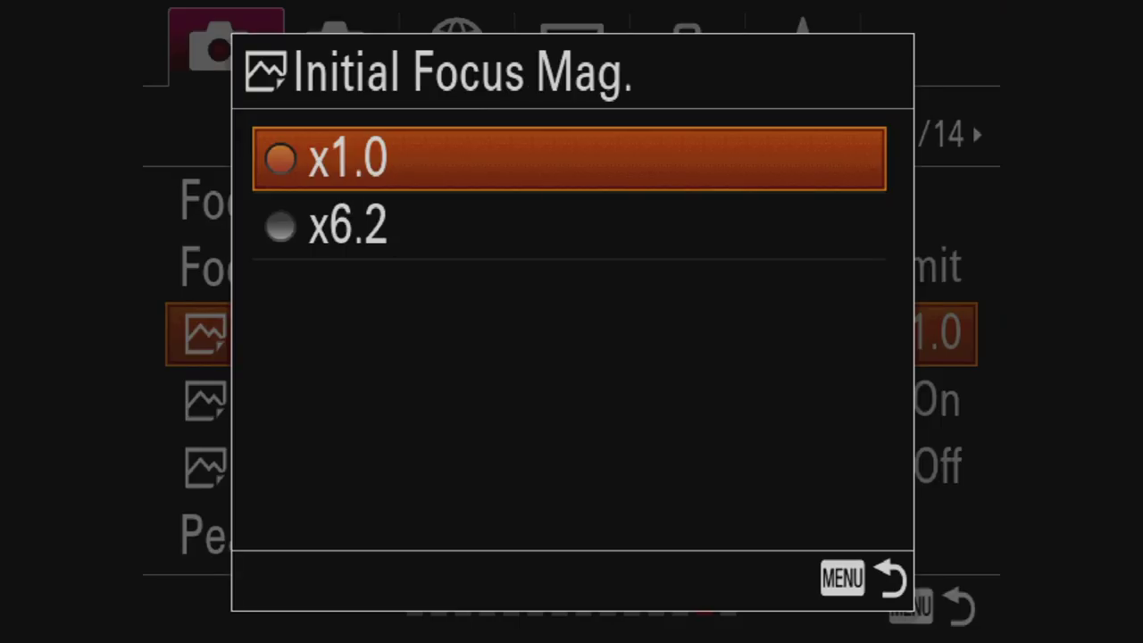
key("Down")
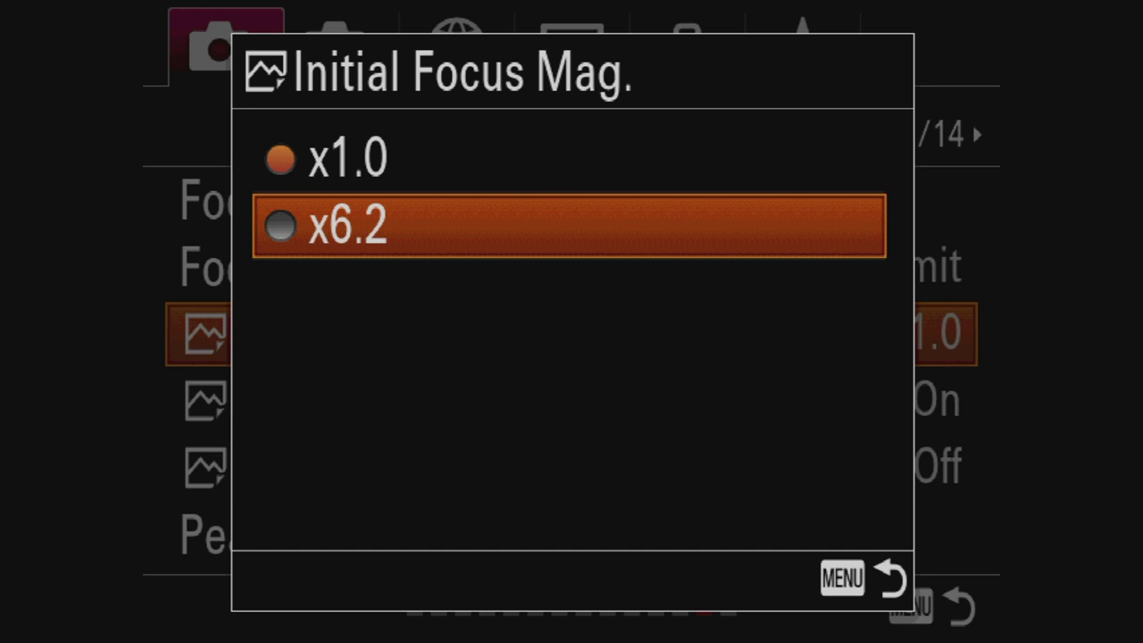
key("Return")
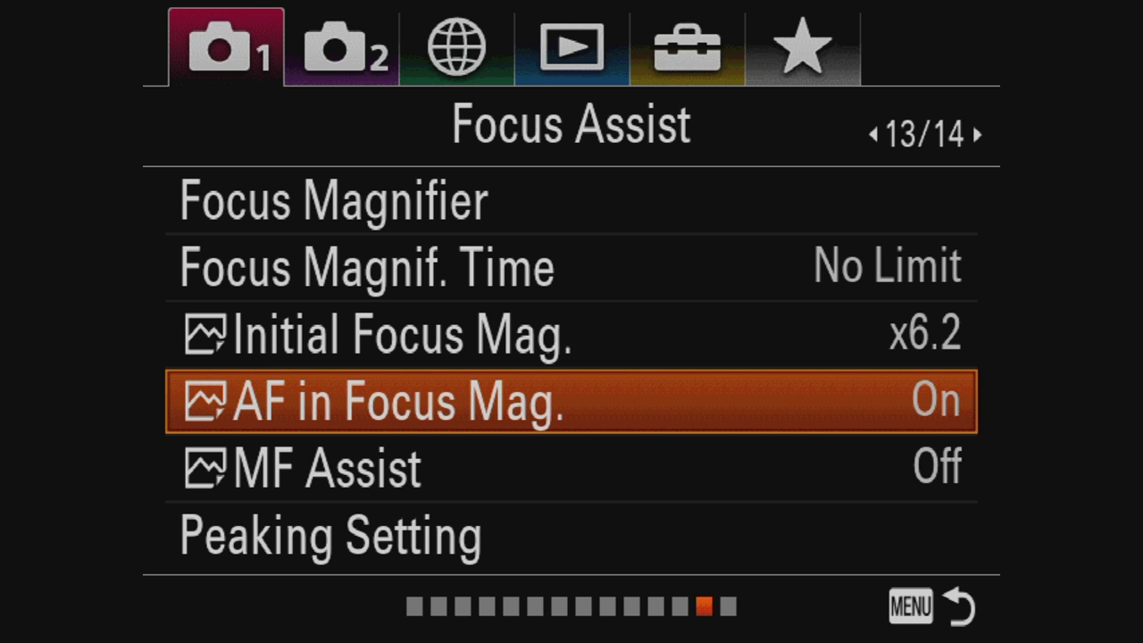
left_click(572, 468)
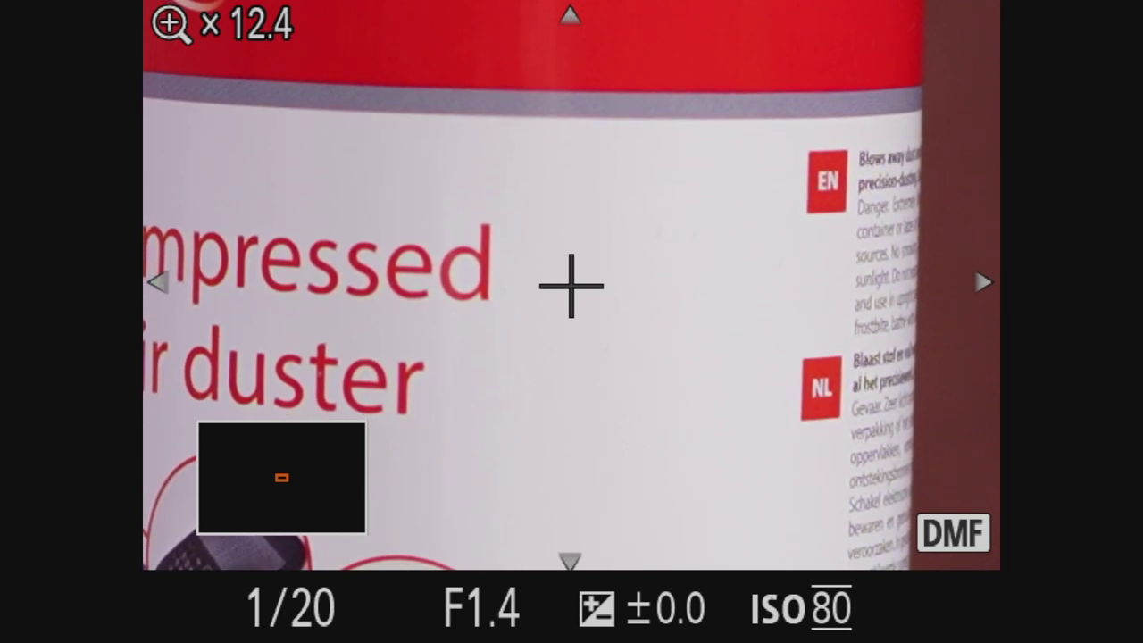
Shift the x12.4 magnified area left onto the can's "Compressed air duster" text and autofocus there
key("Left")
key("Left")
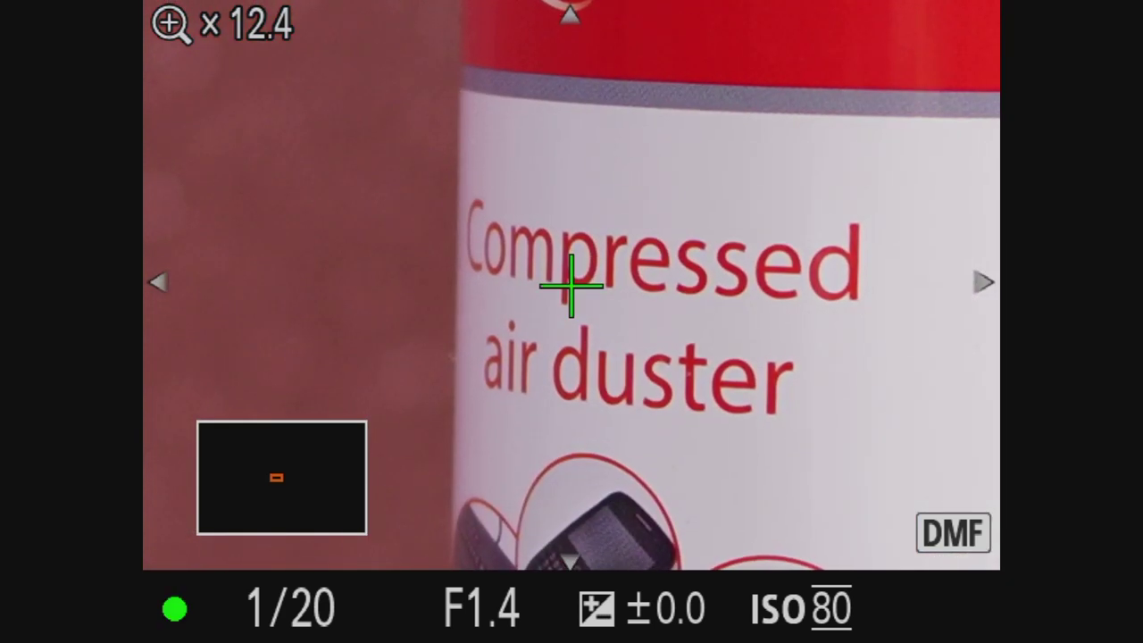
key("space")
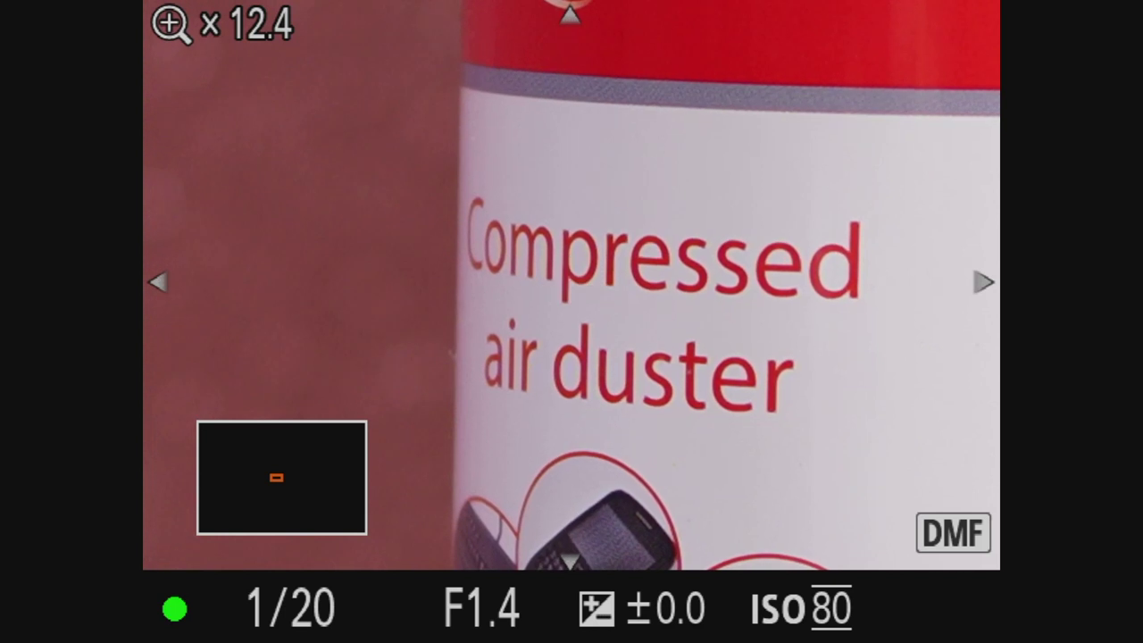
key("space")
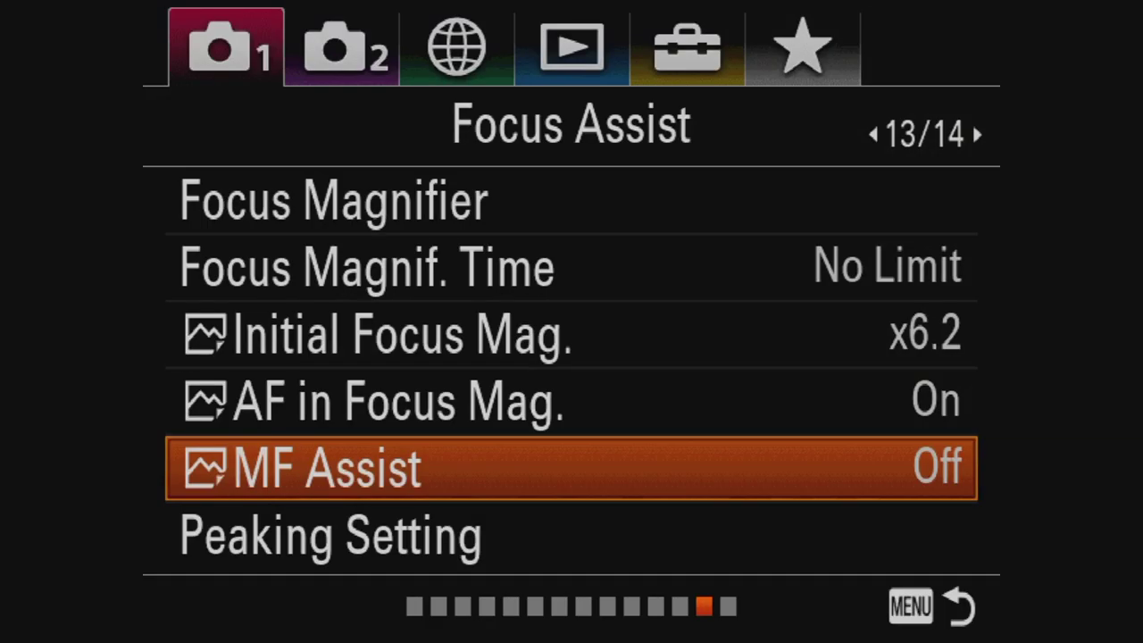
Open the still-image Custom Key assignments on the Custom Operation1 page of Camera Settings 2
key("Up")
key("Up")
key("Up")
key("Up")
key("Up")
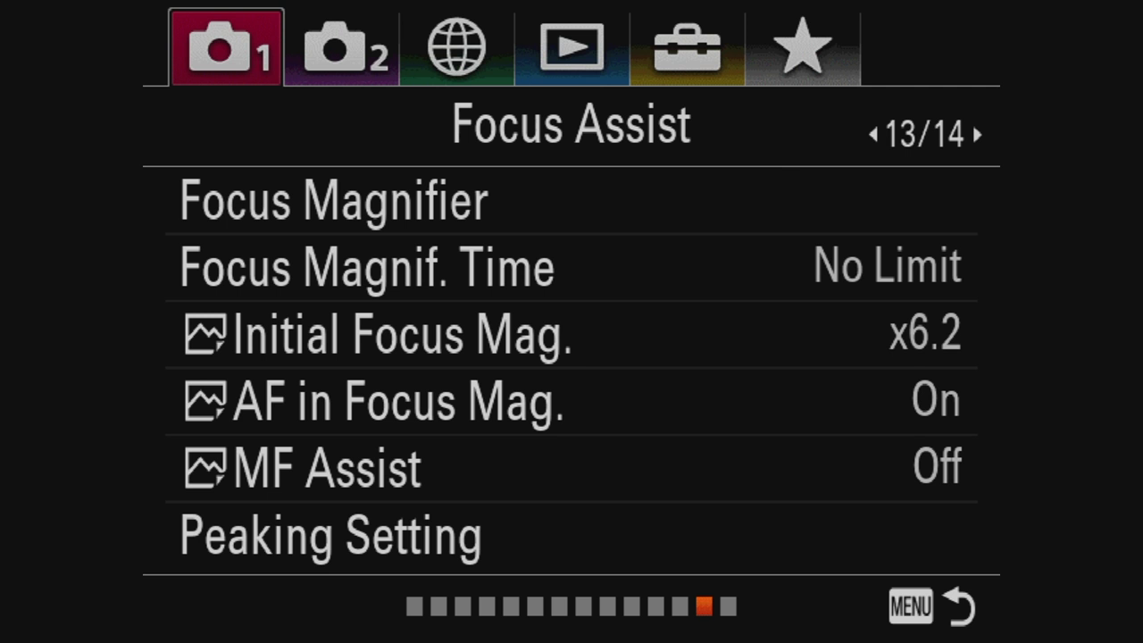
key("Right")
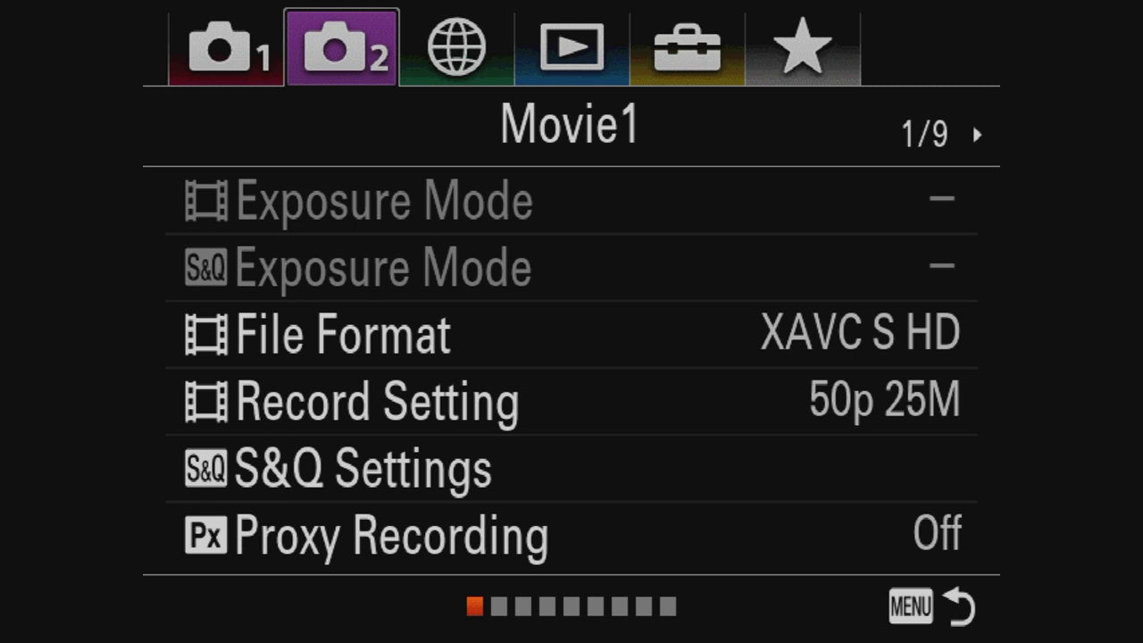
key("Down")
key("Right")
key("Right")
key("Right")
key("Right")
key("Right")
key("Right")
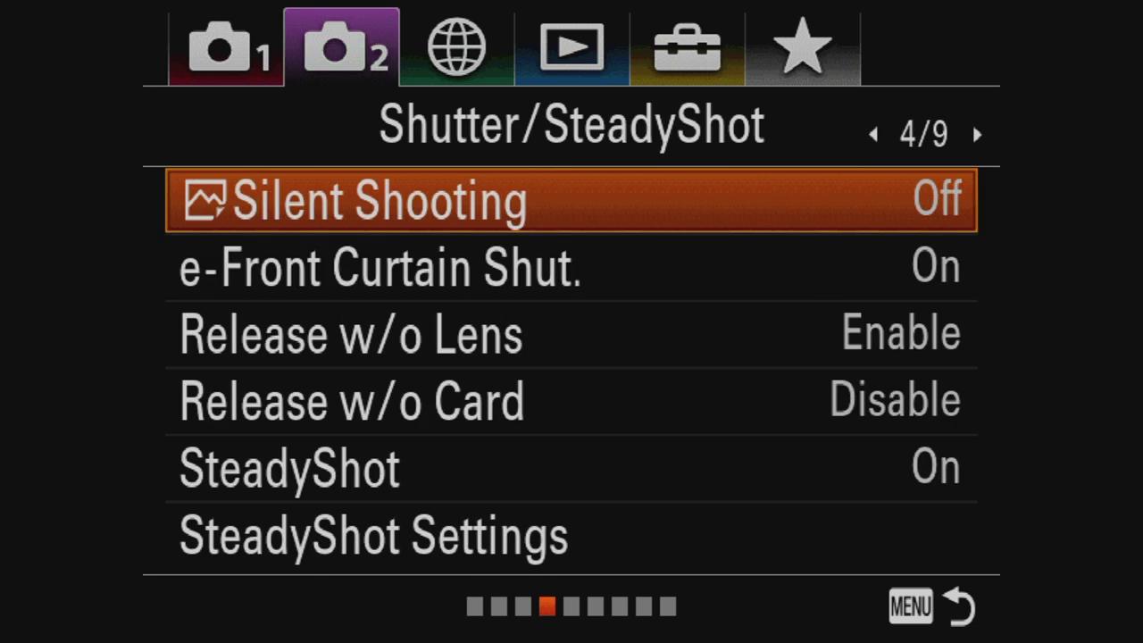
key("Right")
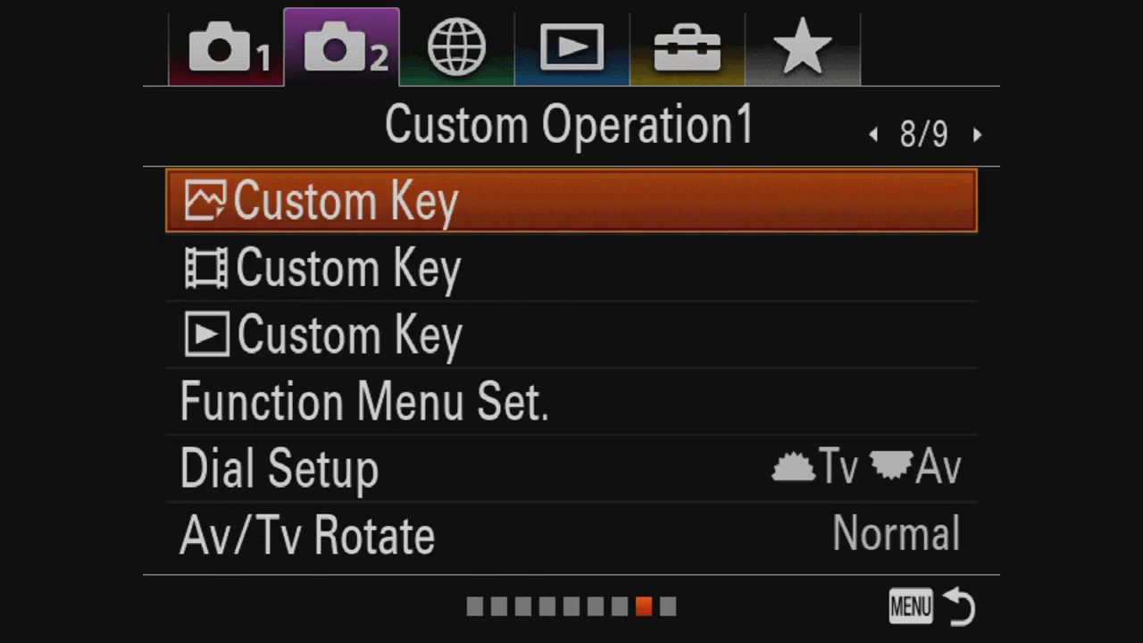
key("Return")
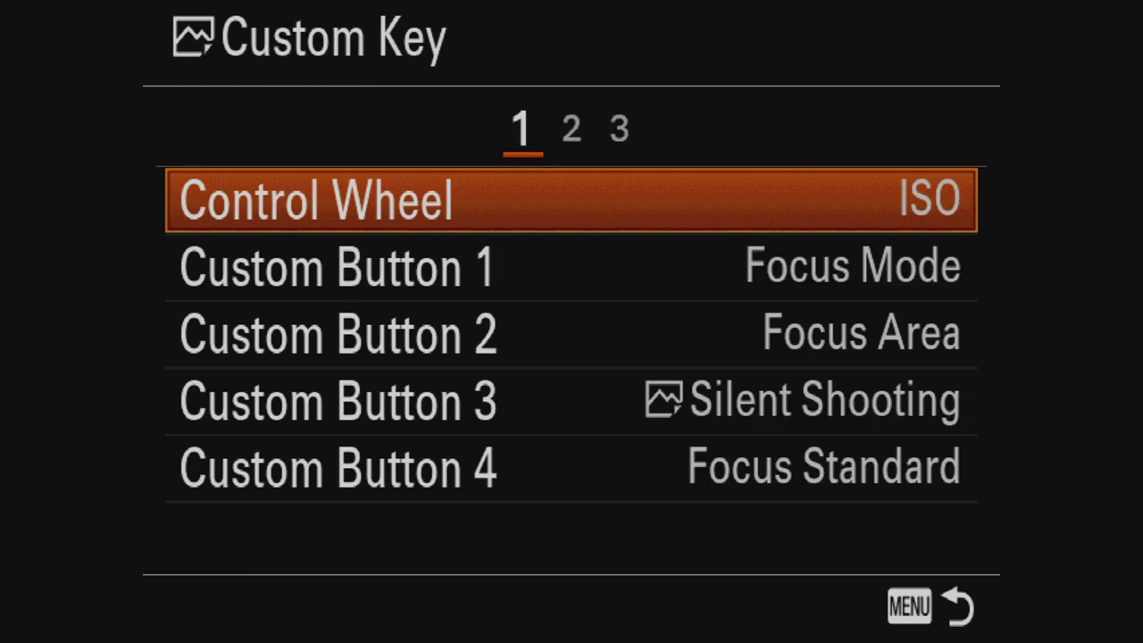
Examine the custom key assignments on pages 2 and 3 down to the Focus Hold Button, and leave the list
key("Right")
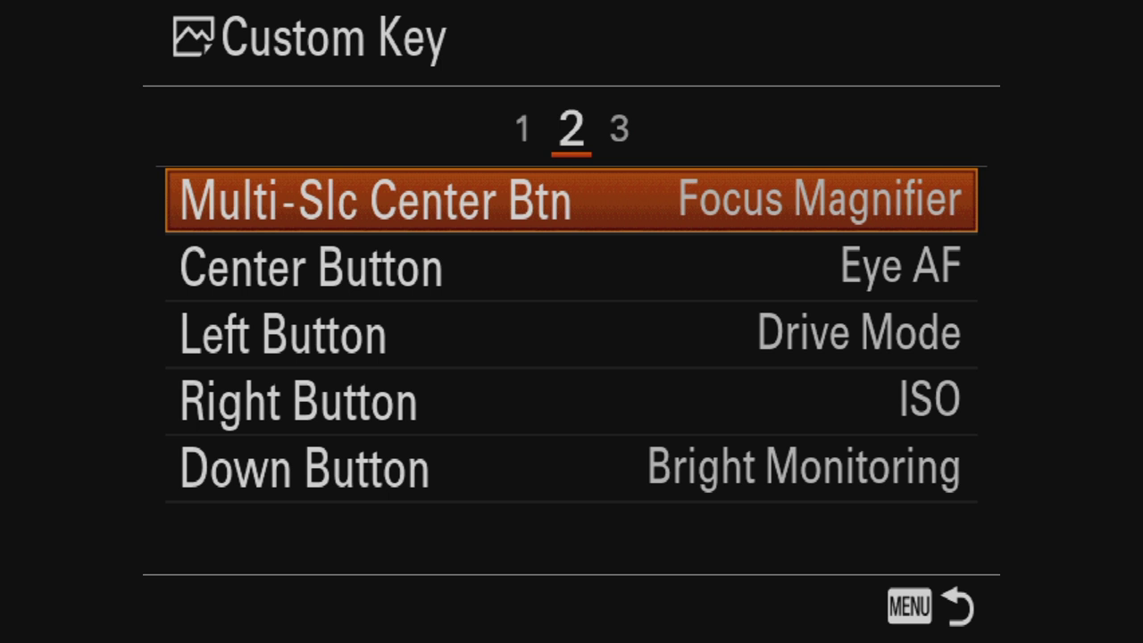
key("Right")
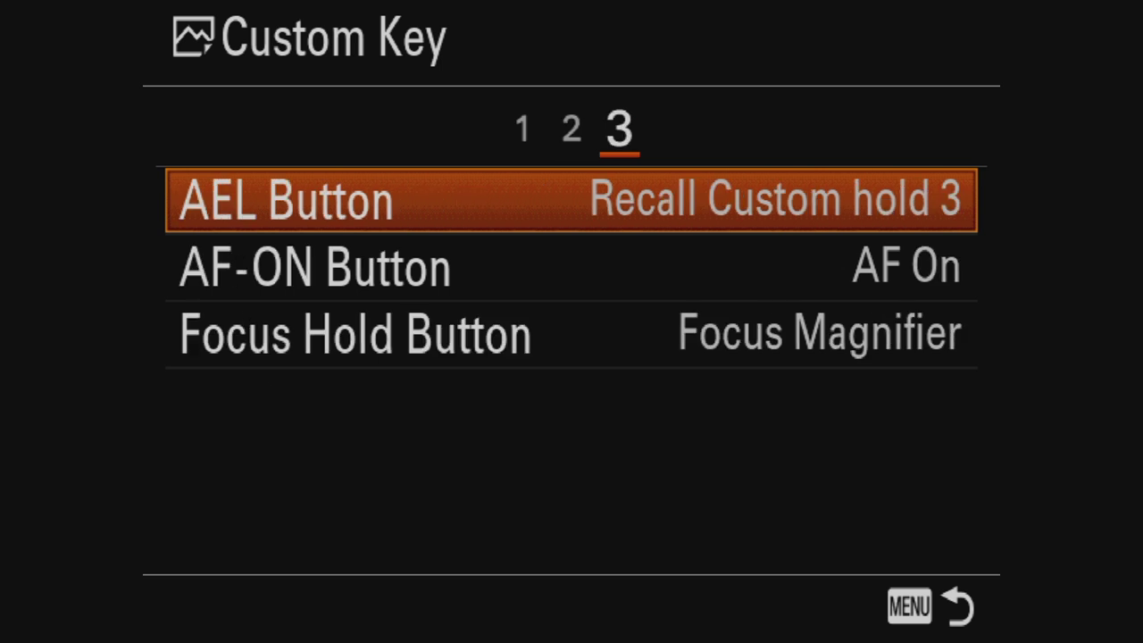
key("Down")
key("Down")
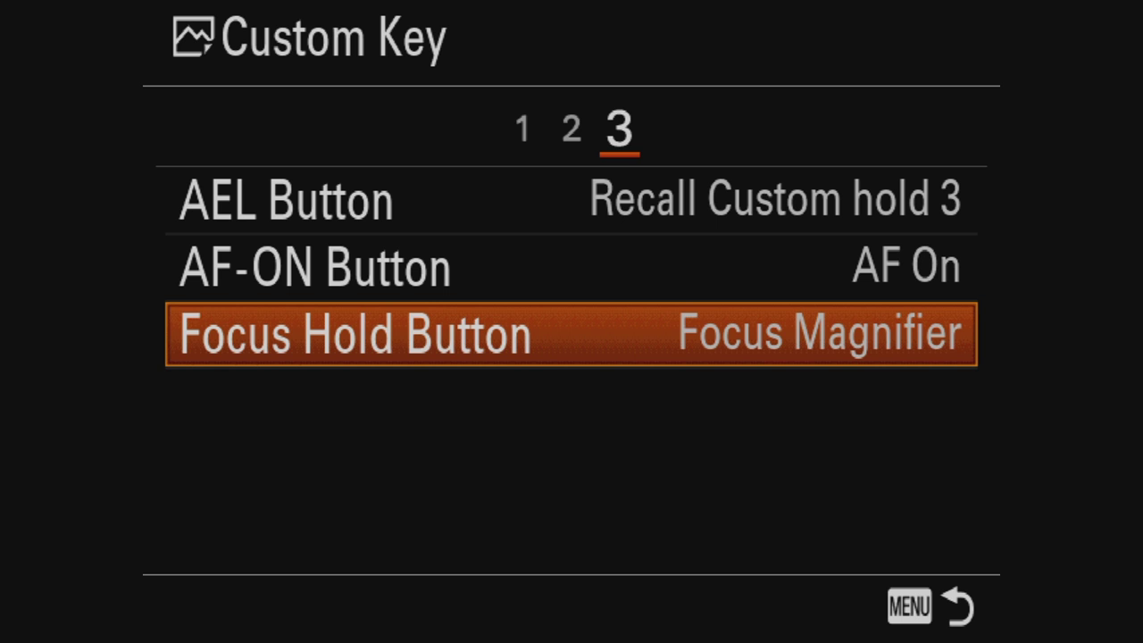
key("Escape")
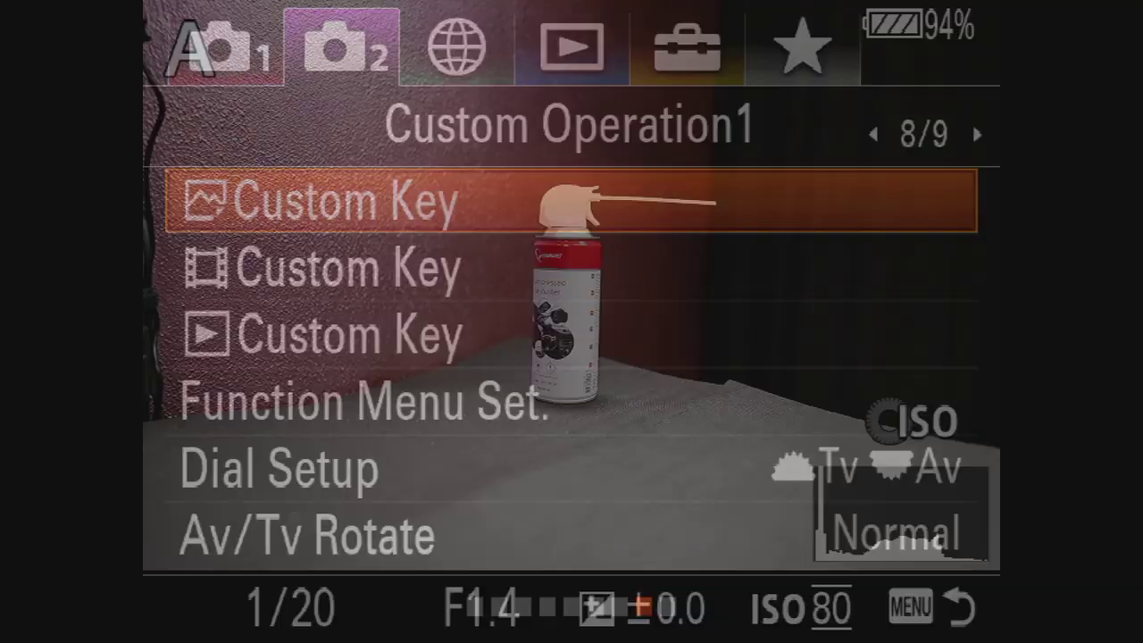